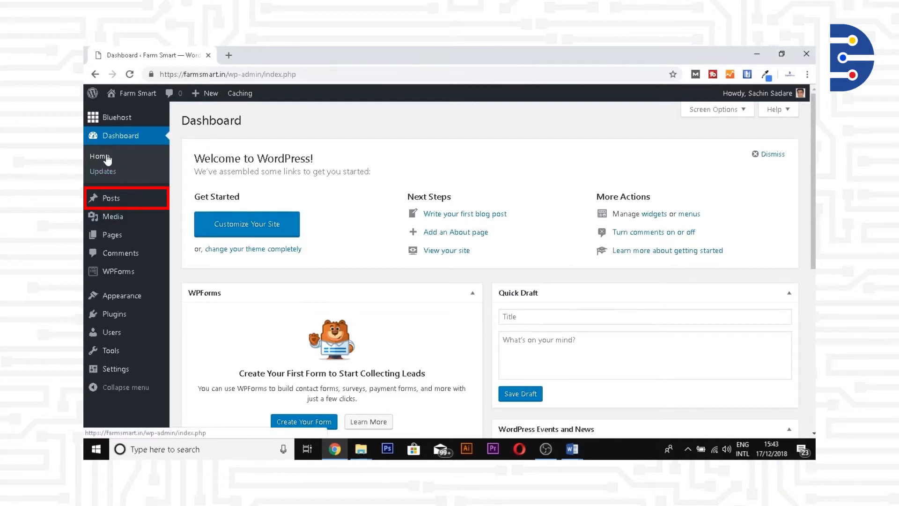
Create a new blog post and title it "IoT in Agriculture".
mouse_move(114, 200)
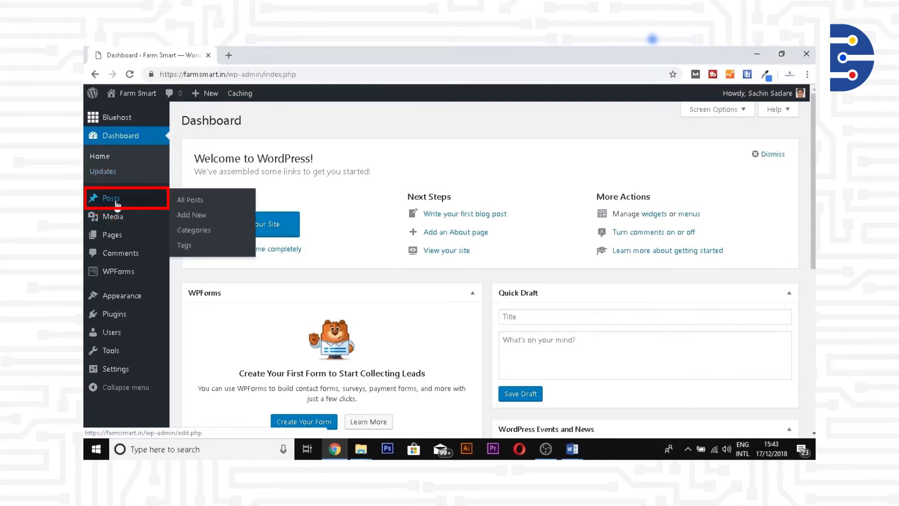
left_click(192, 202)
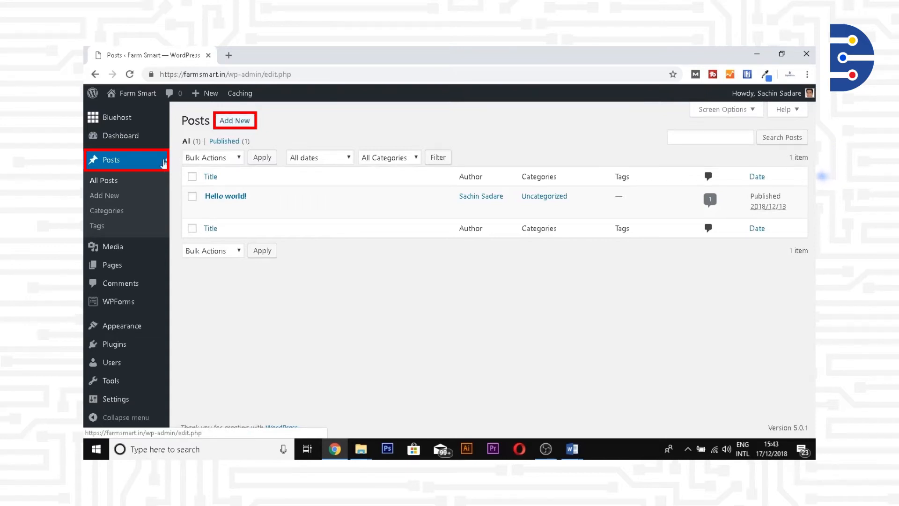
left_click(117, 197)
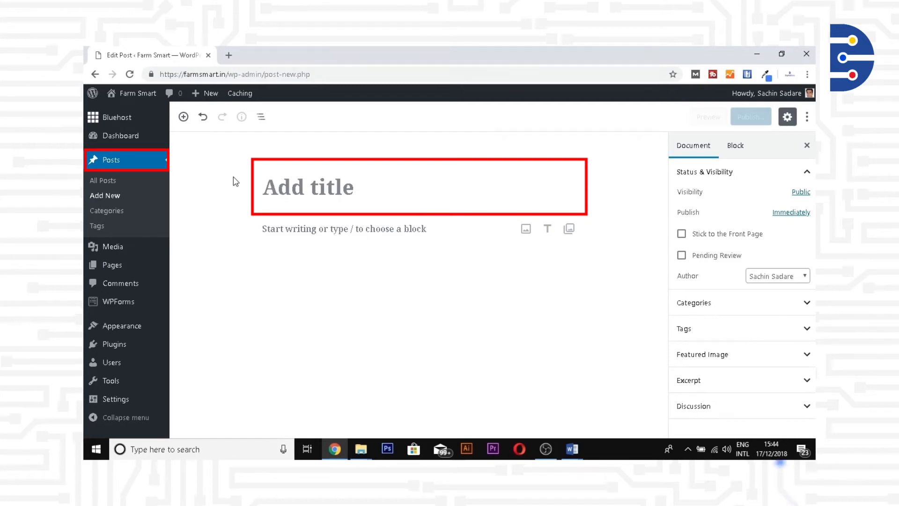
type("IoT")
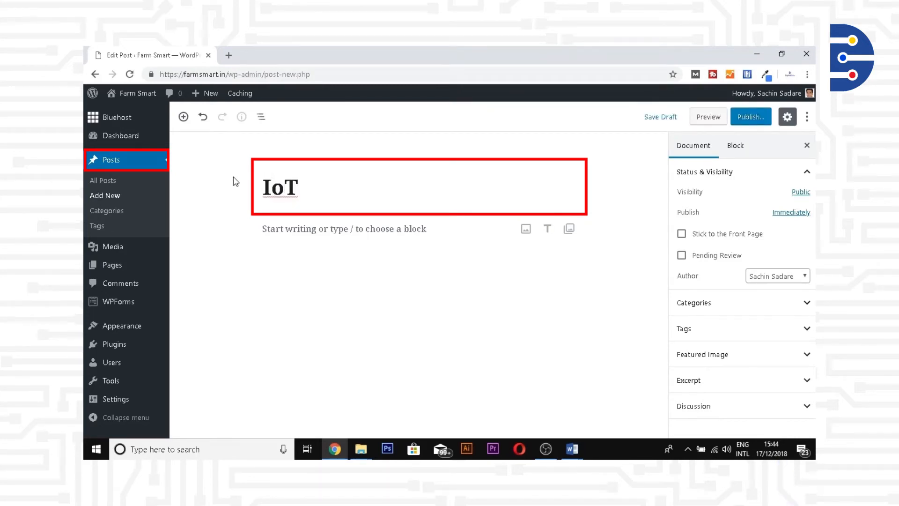
type(" in Agricu")
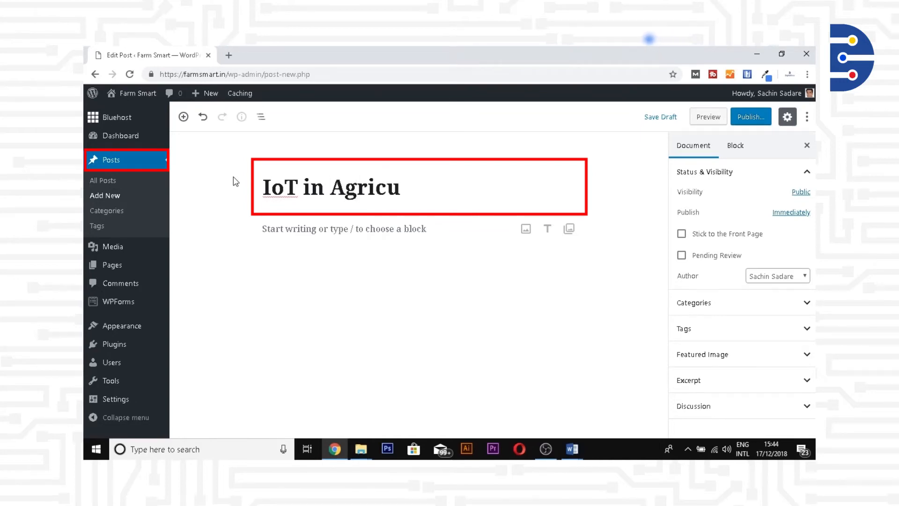
type("lture")
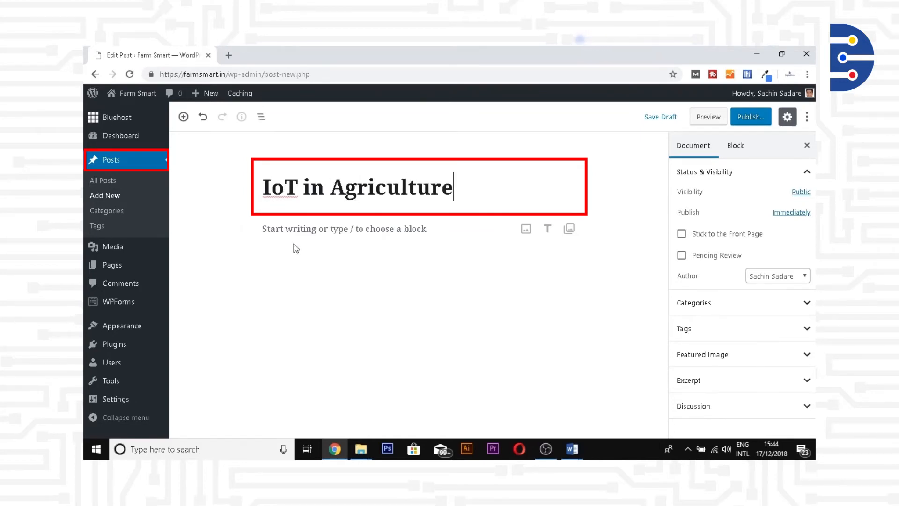
Copy the article text from the Word document into the body of the post below its title.
left_click(281, 228)
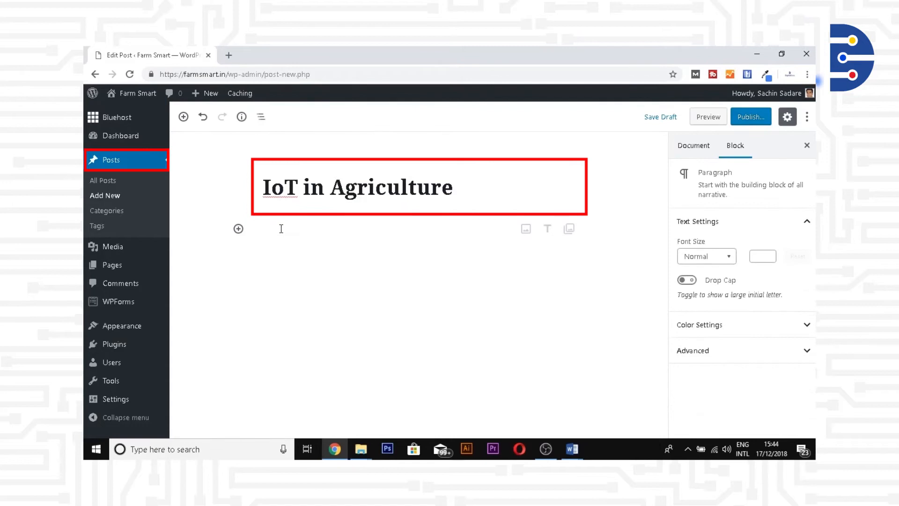
key("alt+Tab")
key("alt+Tab")
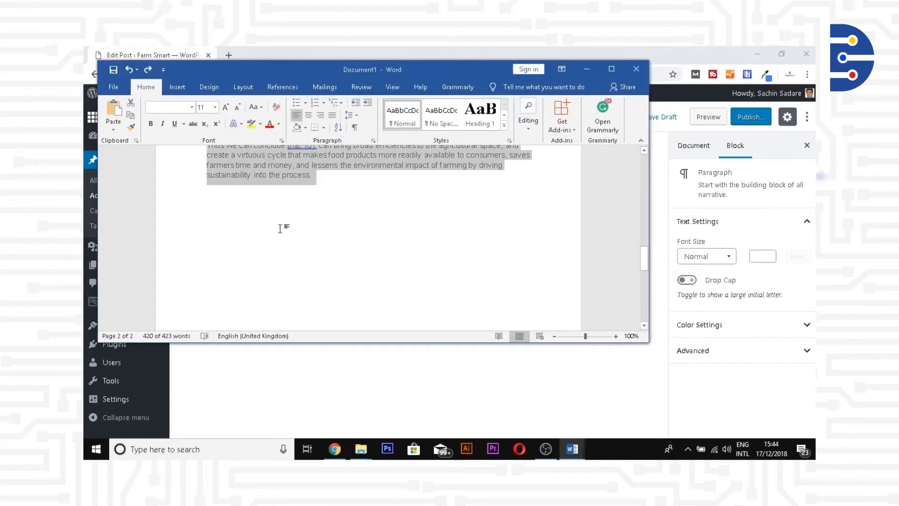
key("alt+Tab")
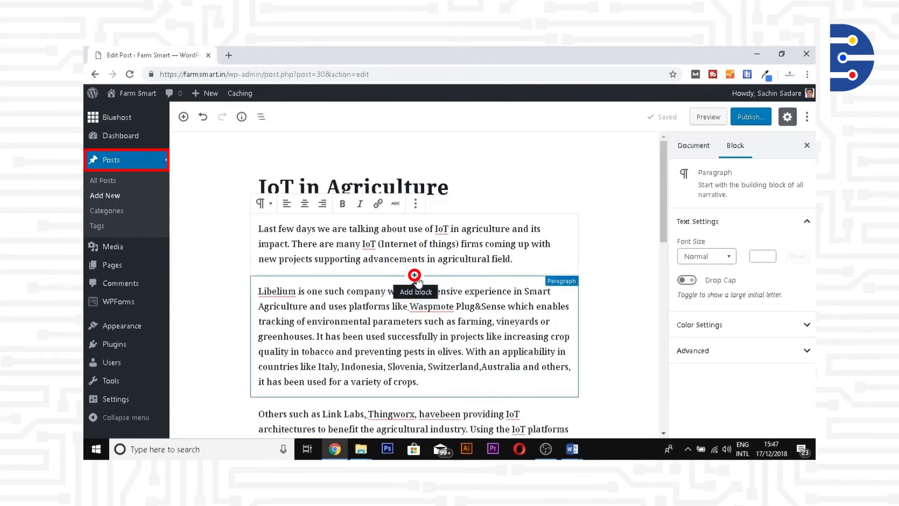
Insert an image block after the first paragraph, using the sunset field picture summer-2391348_1920.jpg from the media library.
left_click(415, 276)
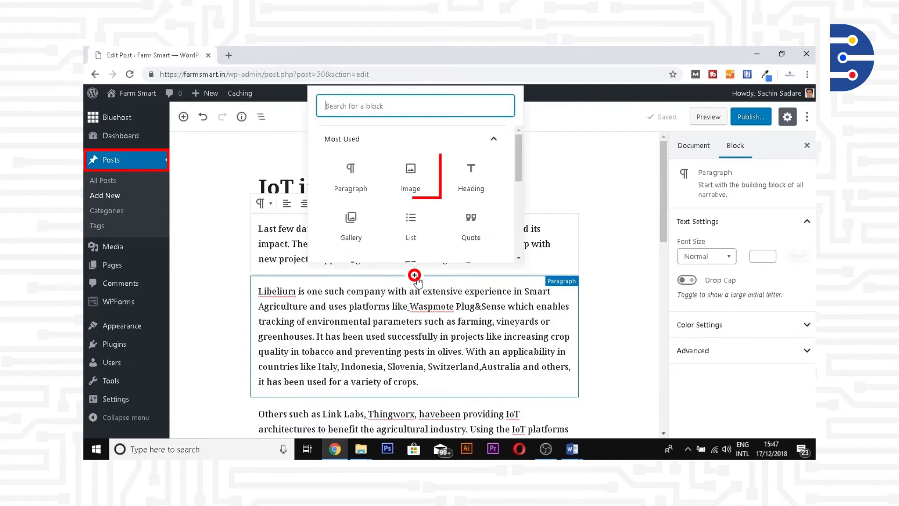
left_click(411, 172)
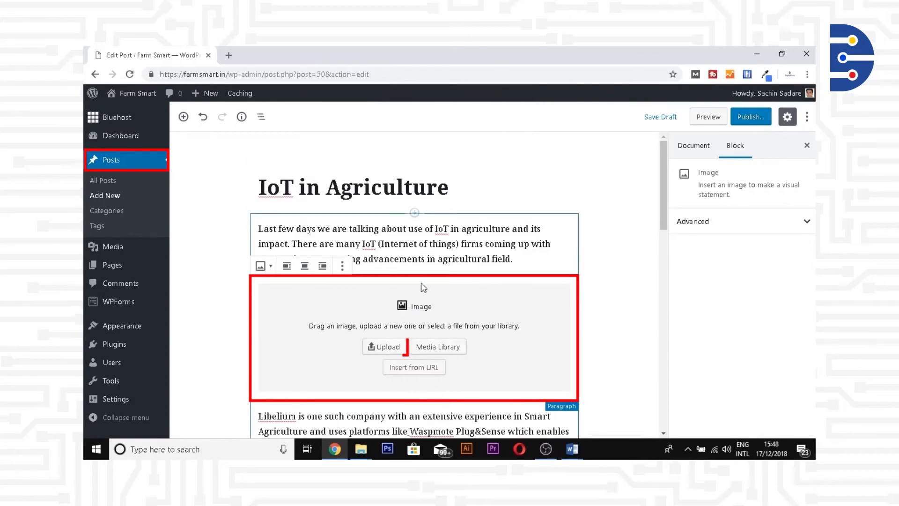
left_click(439, 348)
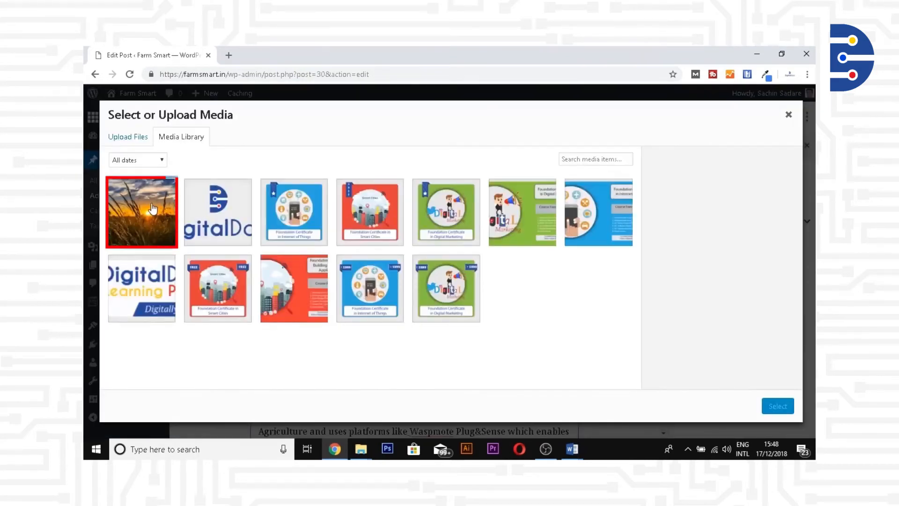
left_click(171, 220)
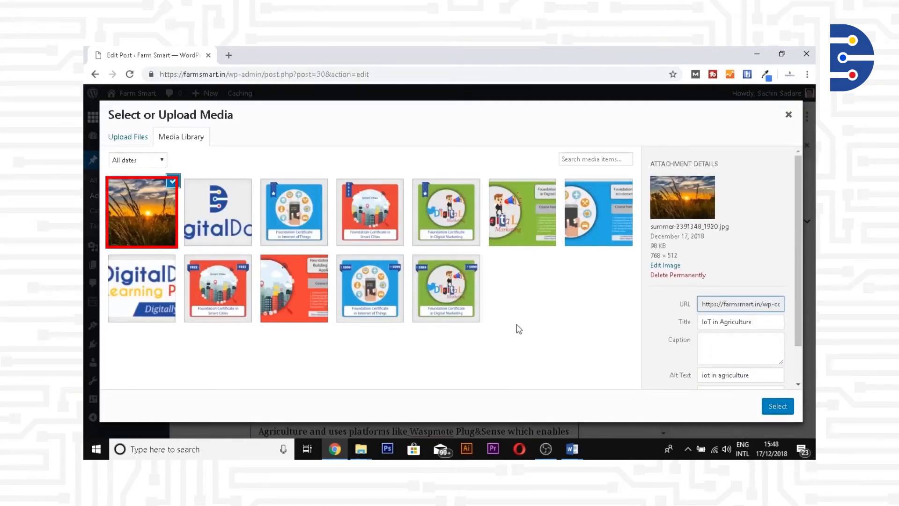
left_click(777, 407)
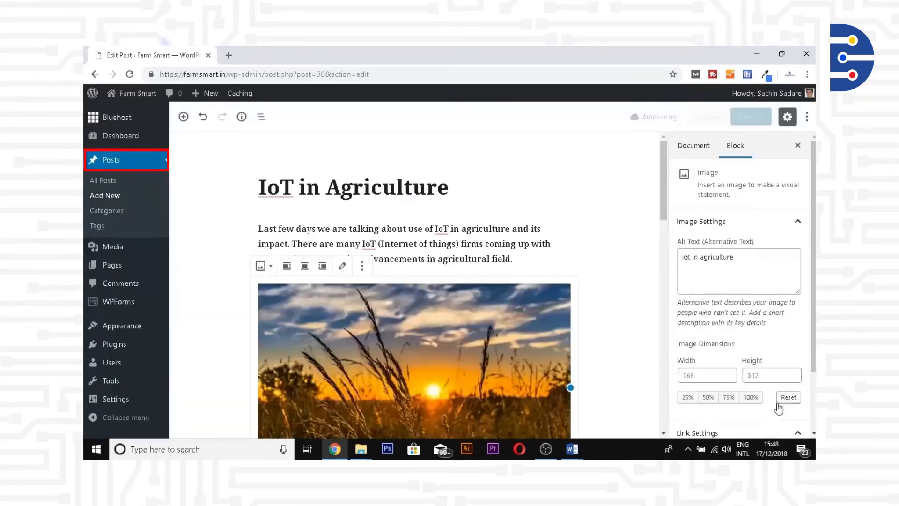
Assign the post to the Smart Farming category in the document settings.
scroll(628, 332, "down", 1)
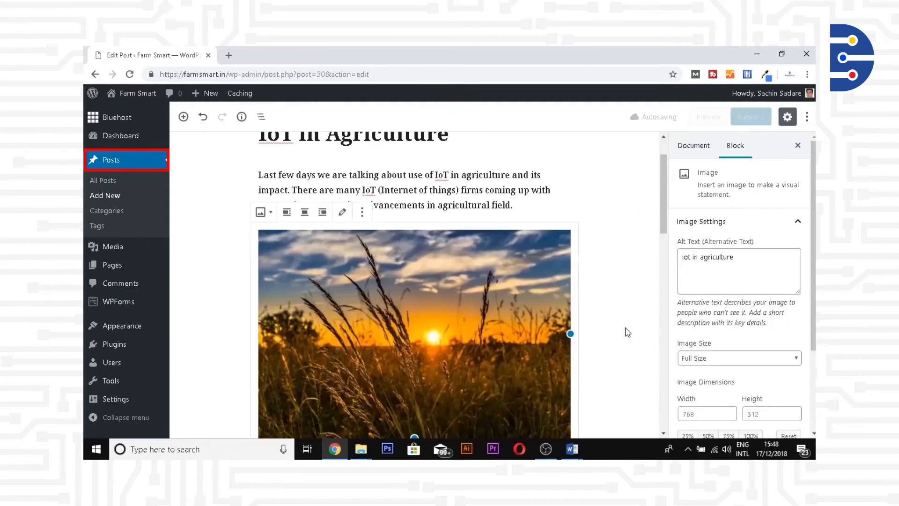
scroll(732, 314, "down", 3)
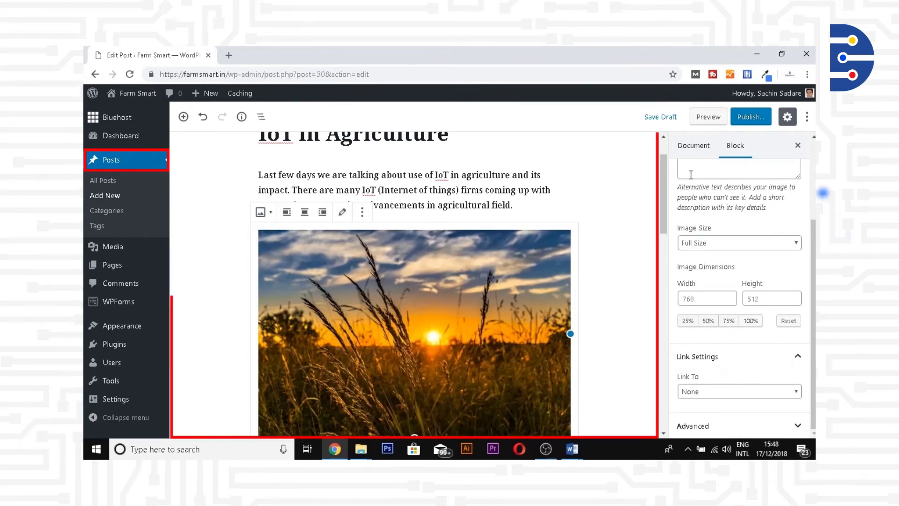
left_click(693, 146)
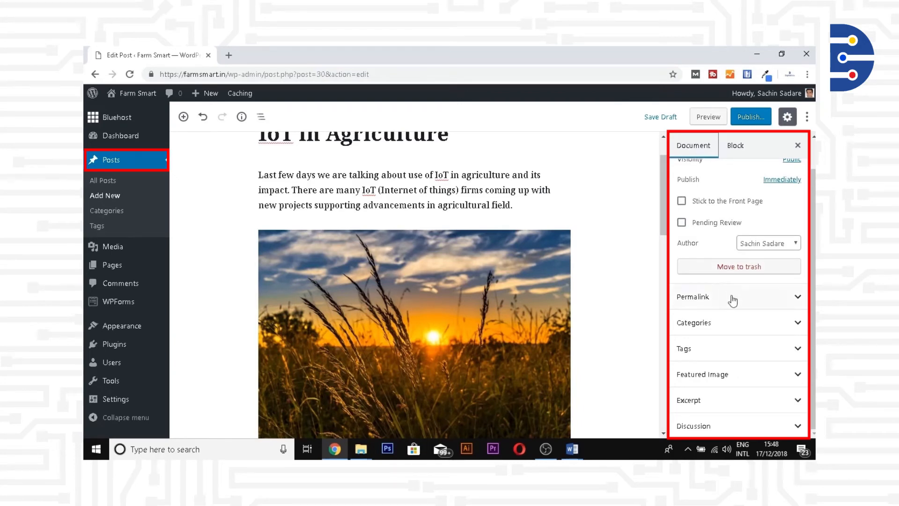
left_click(754, 322)
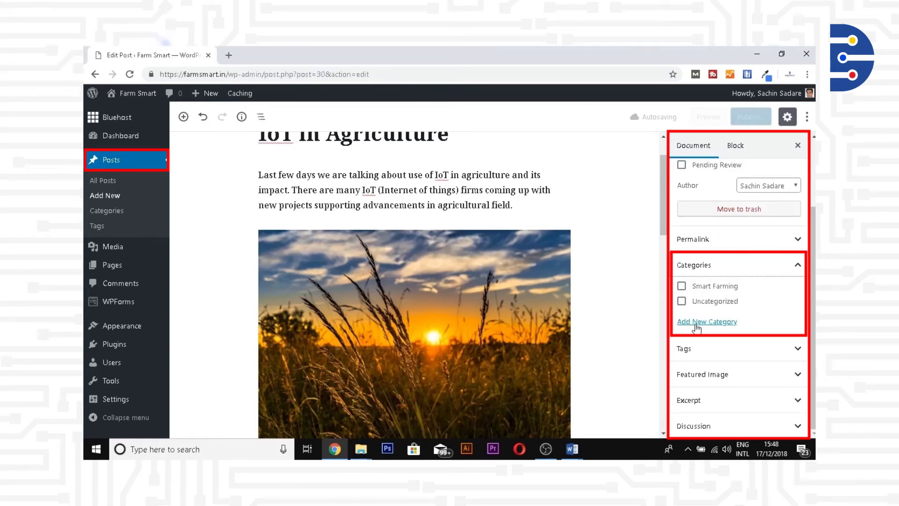
left_click(682, 286)
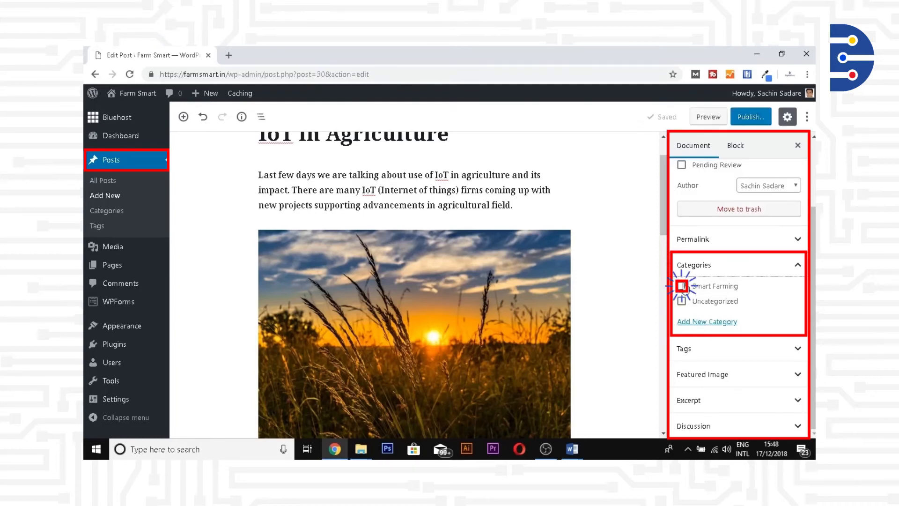
left_click(799, 266)
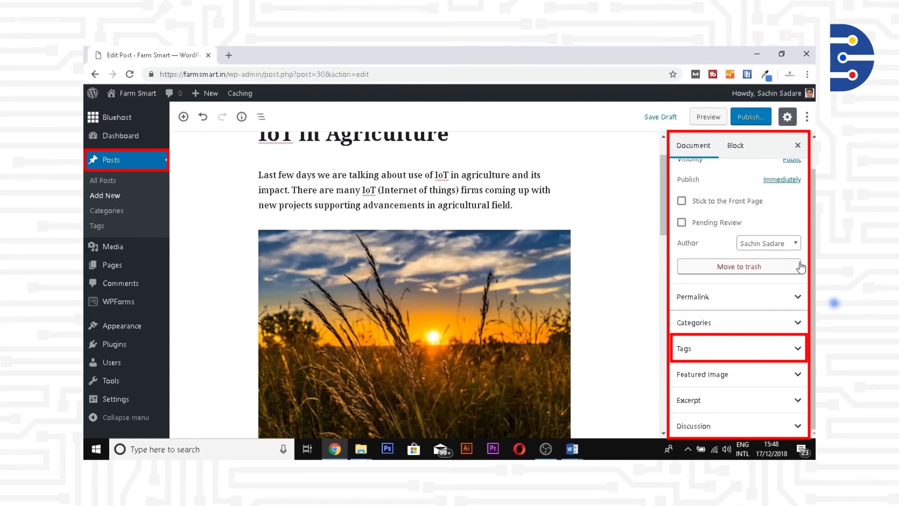
Add the tags "internet of things" and "iot in agriculture" to the post.
left_click(768, 347)
left_click(767, 342)
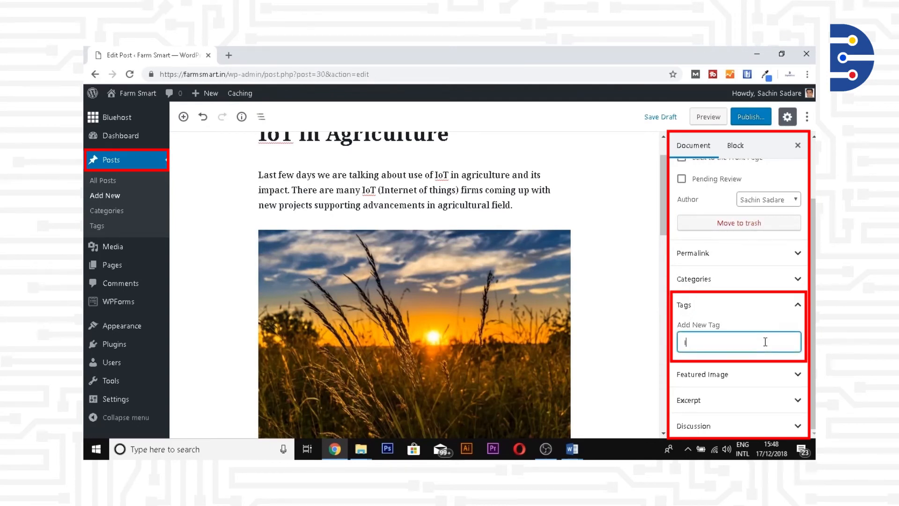
type("In")
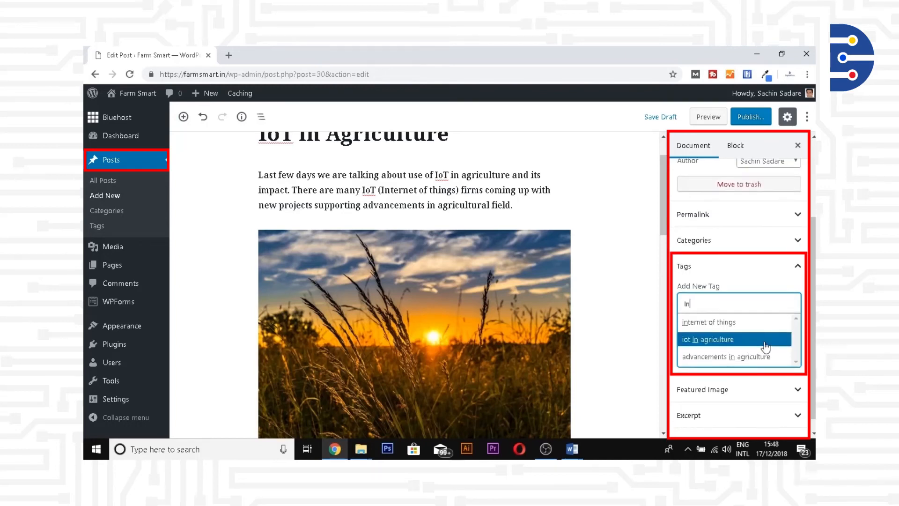
key("Up")
key("Return")
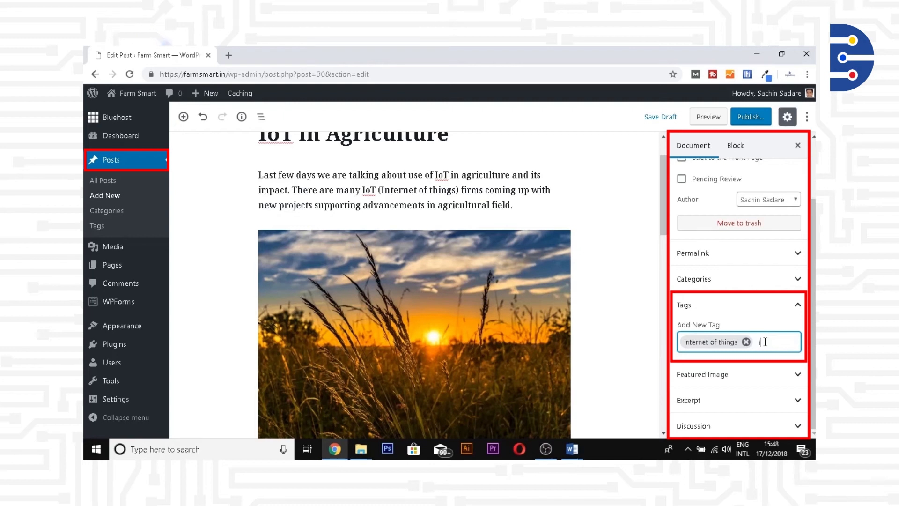
type("iot")
key("Down")
key("Return")
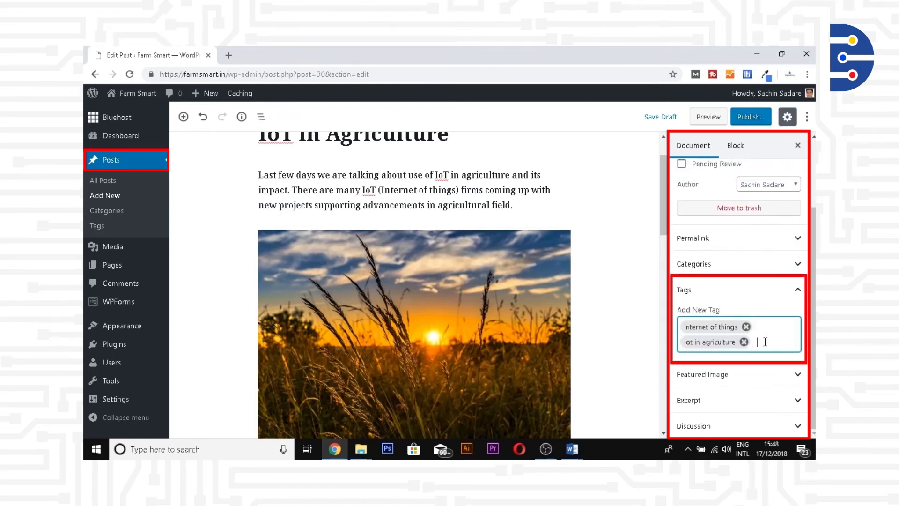
Add the tags "agricultural iot" and "advancements in agriculture", and collapse the tag settings.
type("ag")
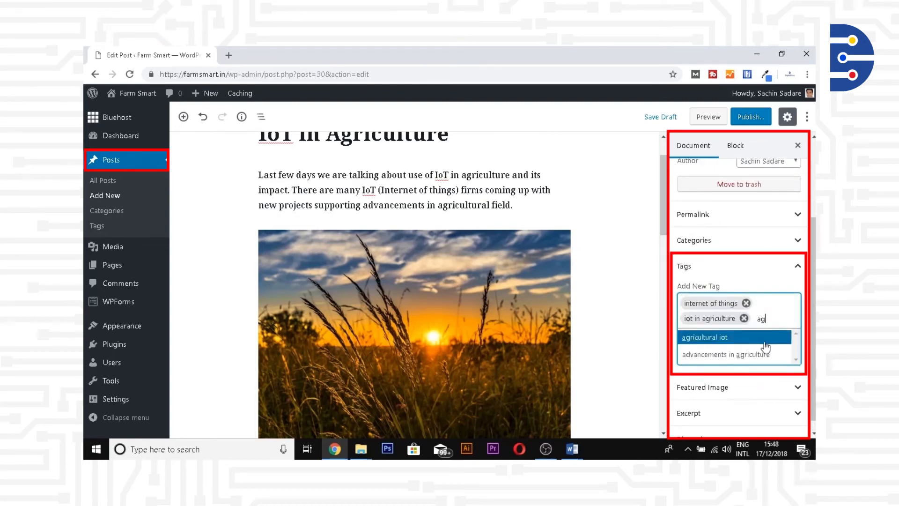
left_click(765, 343)
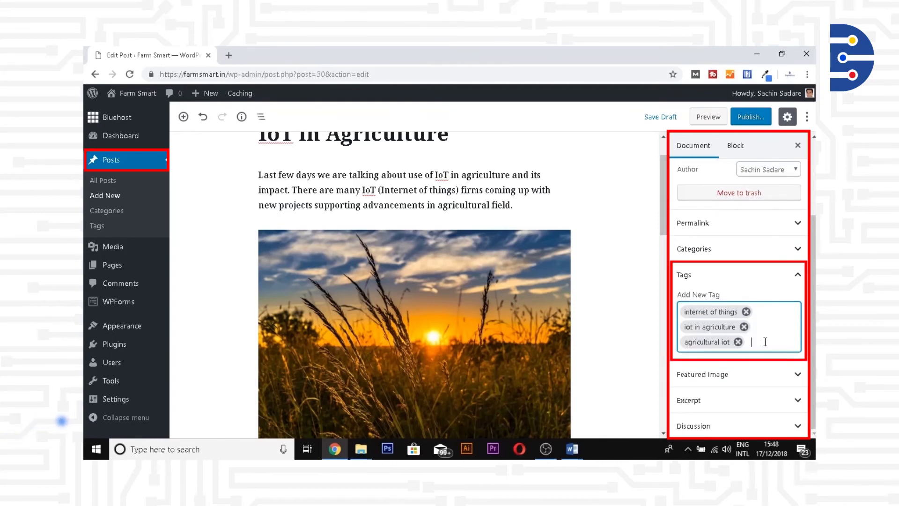
type("ag")
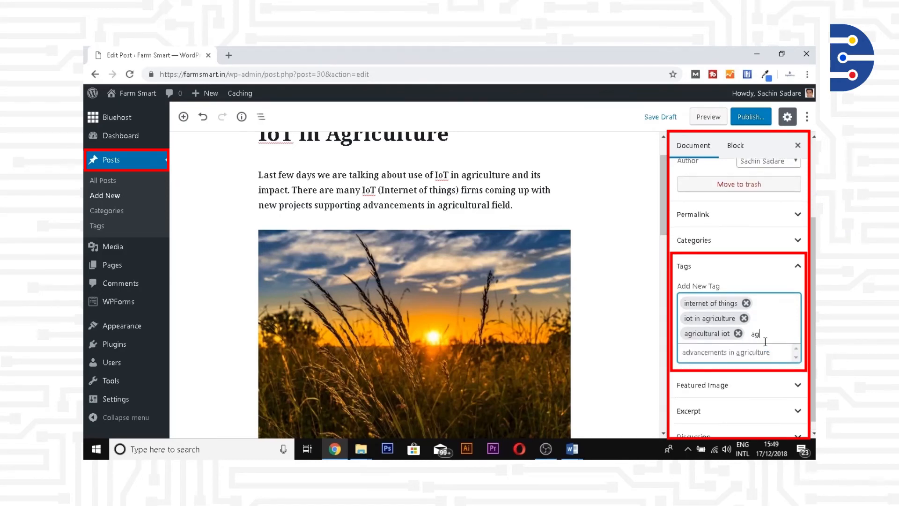
key("Down")
key("Return")
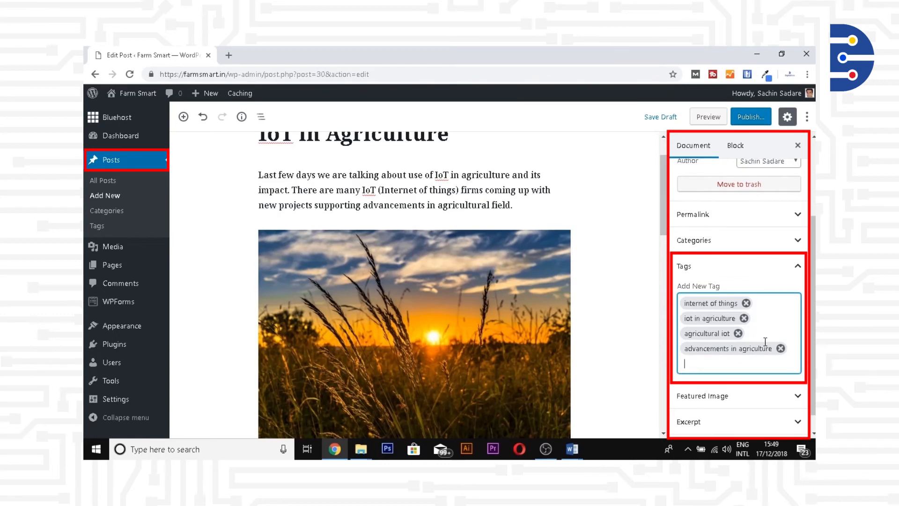
type("io")
key("BackSpace")
key("BackSpace")
left_click(796, 266)
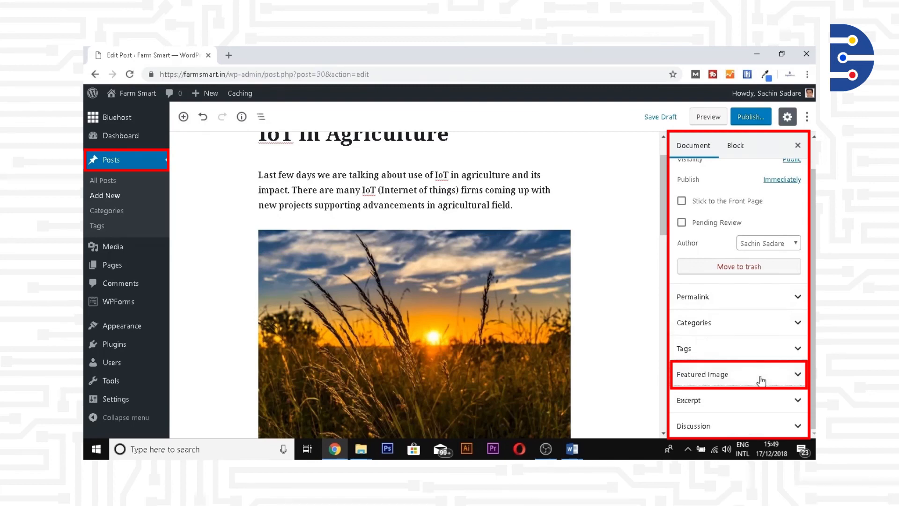
Set the sunset field picture summer-2391348_1920.jpg from the media library as the post's featured image.
left_click(761, 379)
left_click(738, 370)
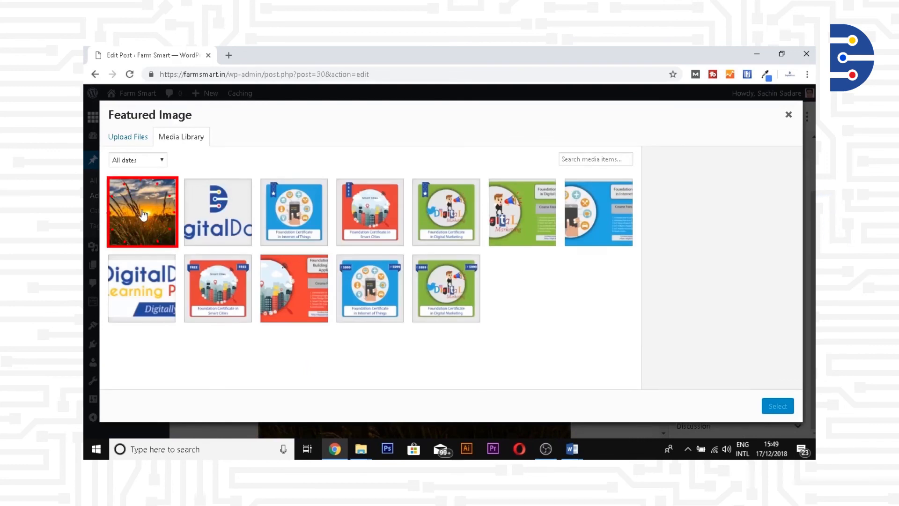
left_click(143, 214)
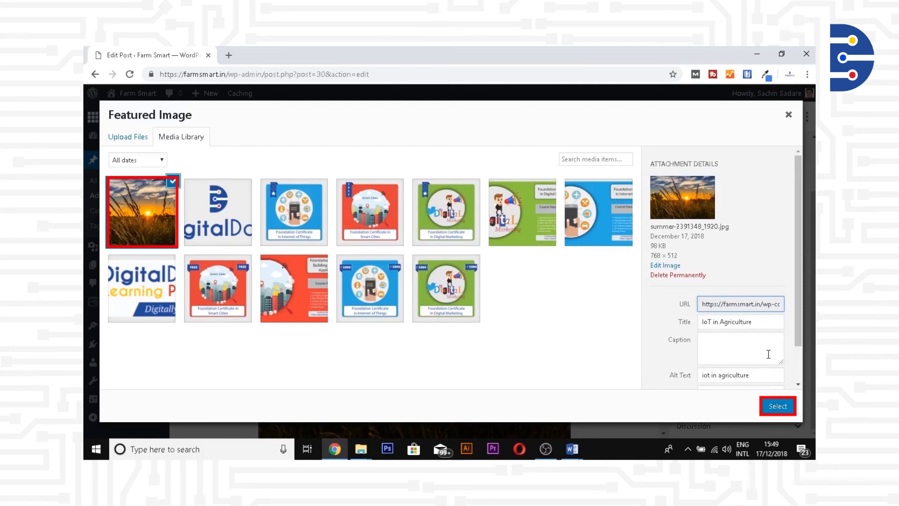
scroll(768, 354, "down", 1)
scroll(769, 374, "up", 1)
left_click(778, 406)
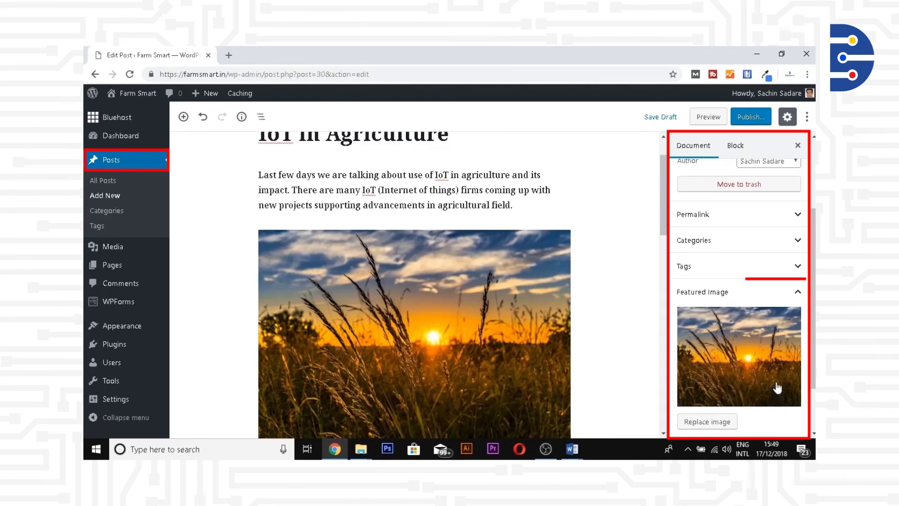
Publish the "IoT in Agriculture" post immediately with public visibility and confirm the pre-publish check.
scroll(778, 396, "down", 2)
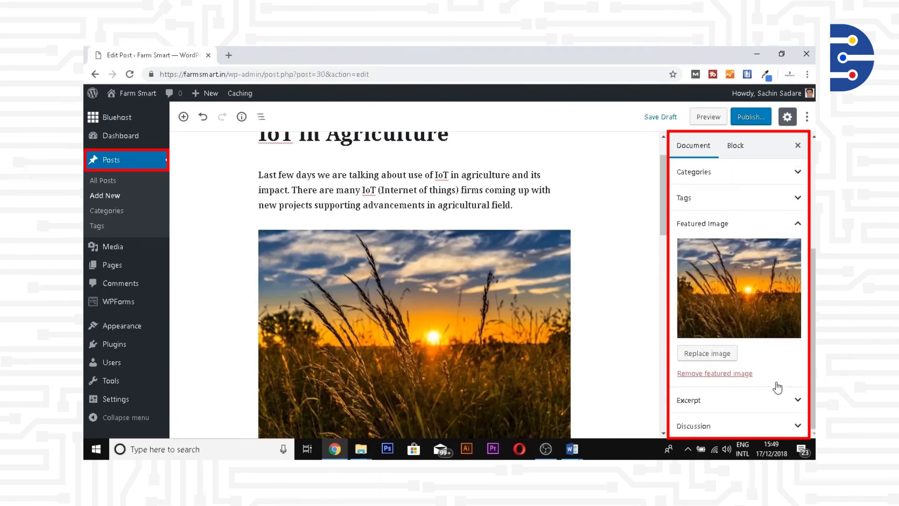
scroll(777, 387, "up", 3)
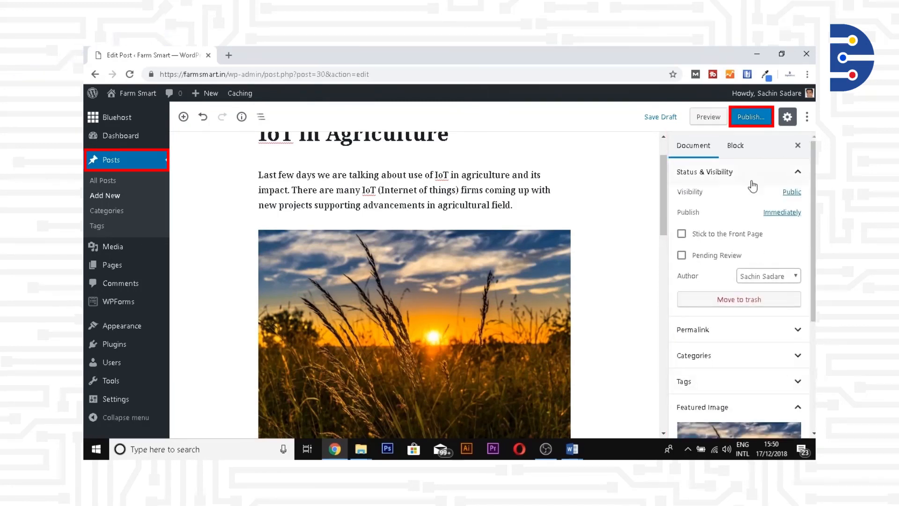
left_click(750, 118)
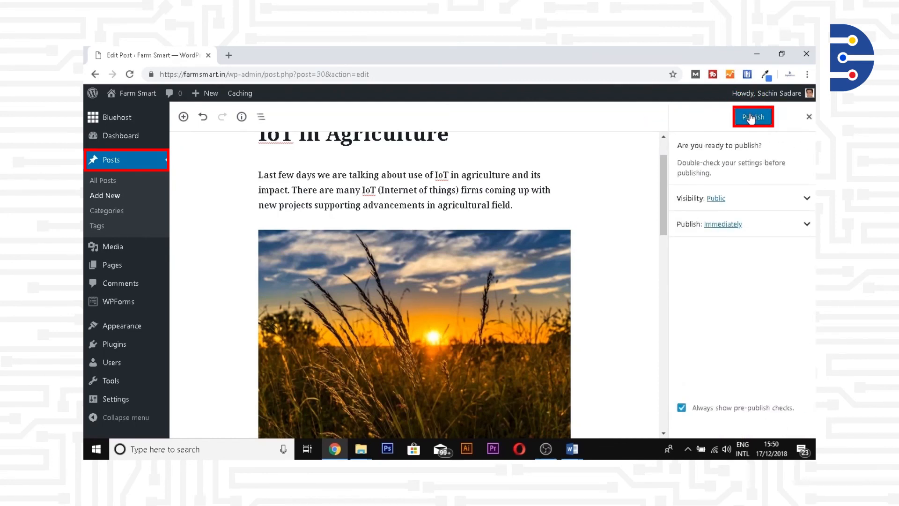
left_click(750, 118)
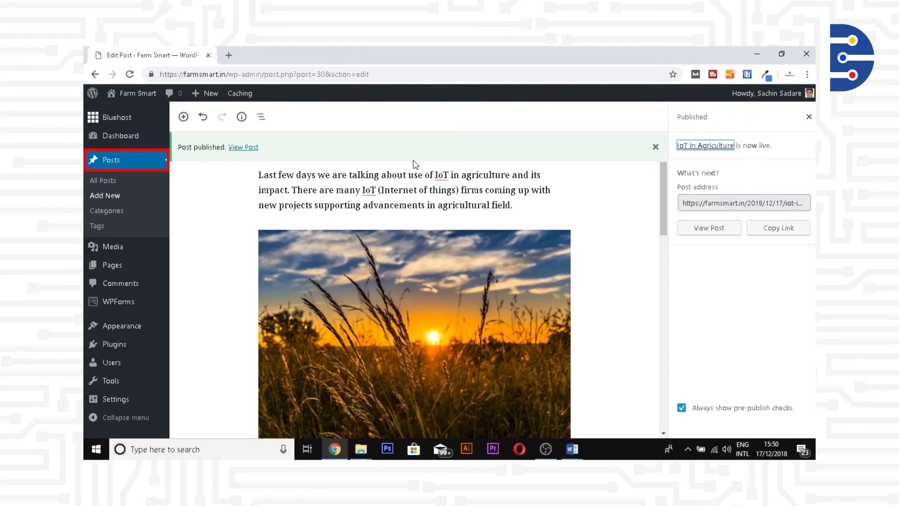
Open the published post in a new browser tab and review its text, image, tags, author box and comment form, ending back at the page start.
middle_click(244, 148)
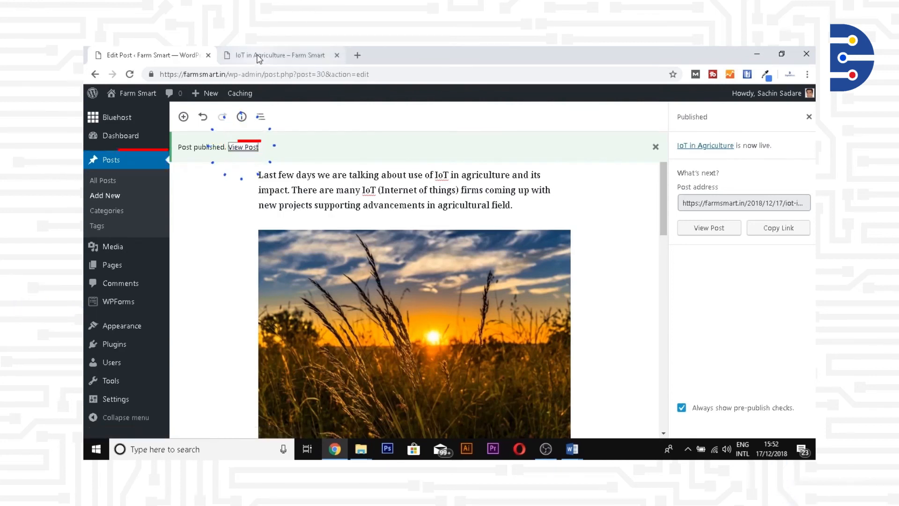
left_click(259, 56)
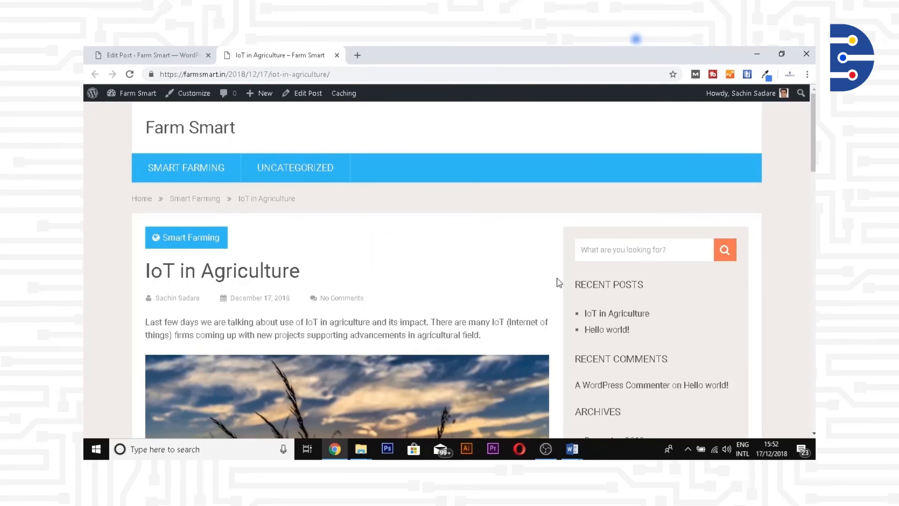
scroll(559, 283, "down", 3)
scroll(559, 283, "down", 3)
scroll(558, 283, "down", 1)
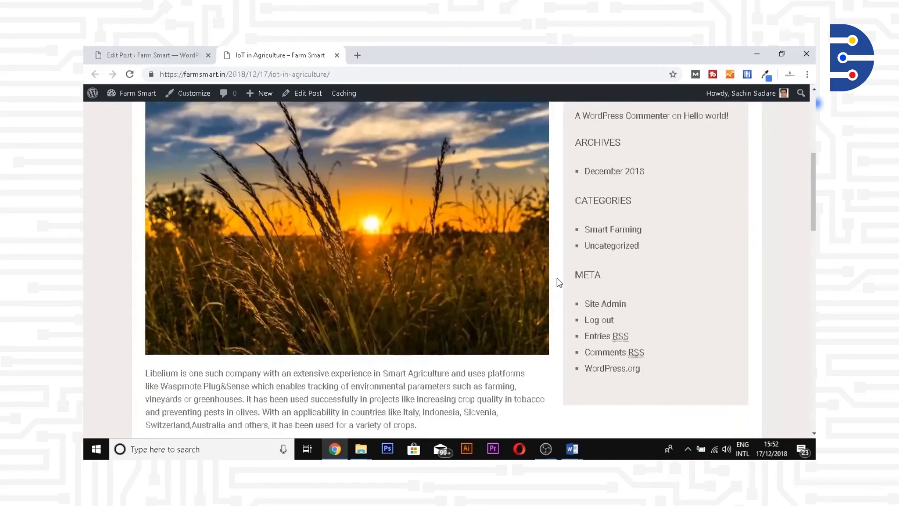
scroll(558, 282, "down", 1)
scroll(559, 283, "down", 1)
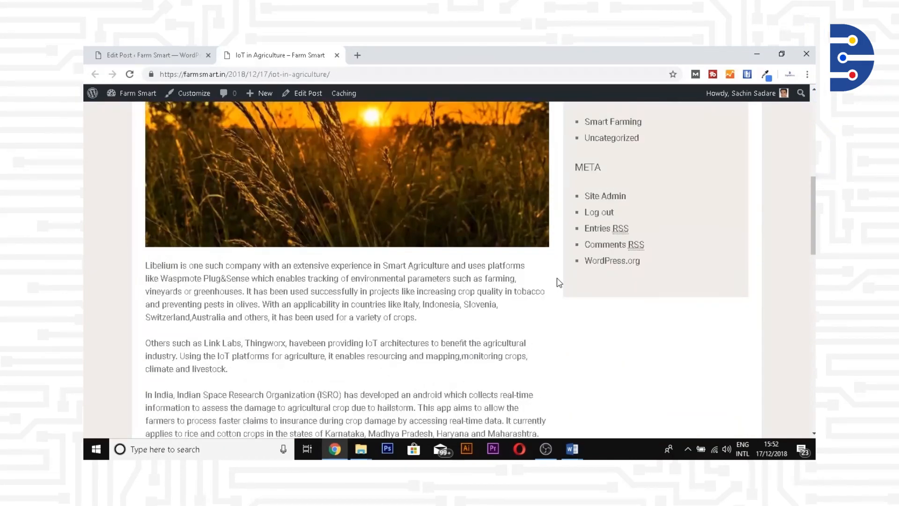
scroll(559, 282, "down", 1)
scroll(559, 282, "down", 1)
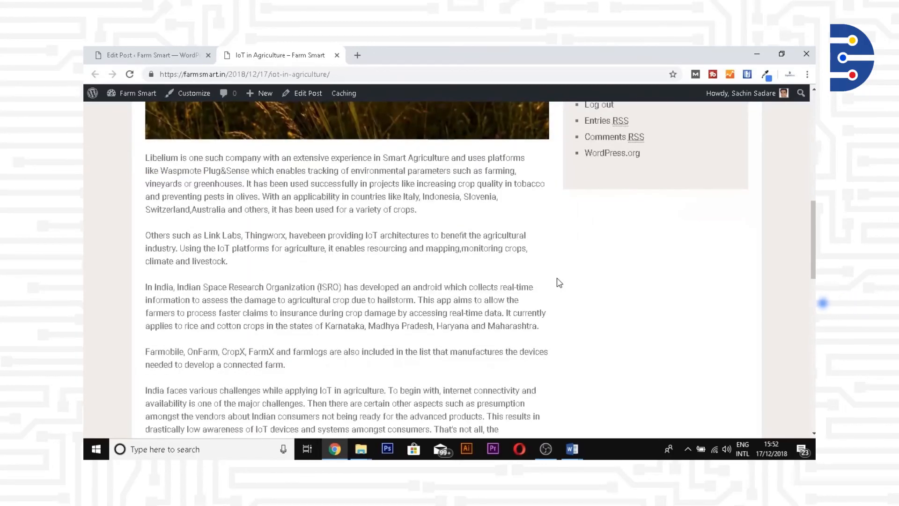
scroll(558, 282, "down", 2)
scroll(559, 282, "down", 2)
scroll(559, 282, "down", 4)
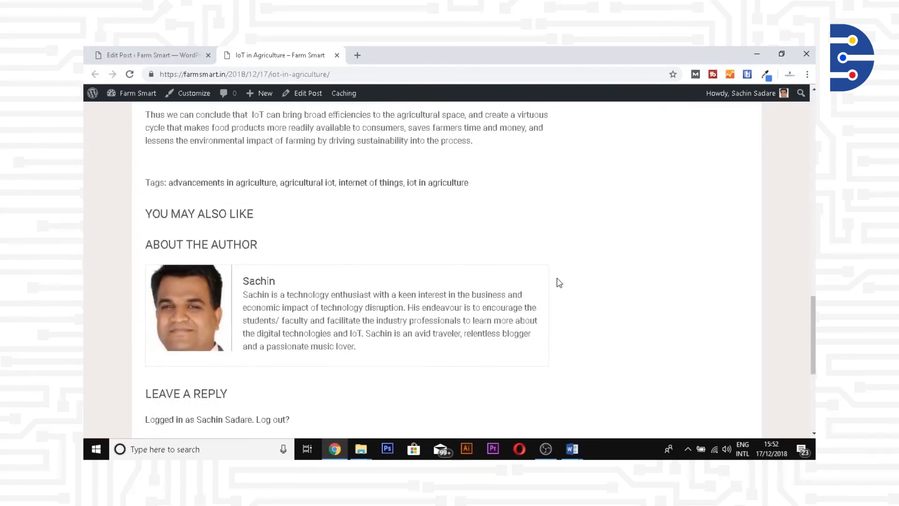
scroll(559, 282, "down", 1)
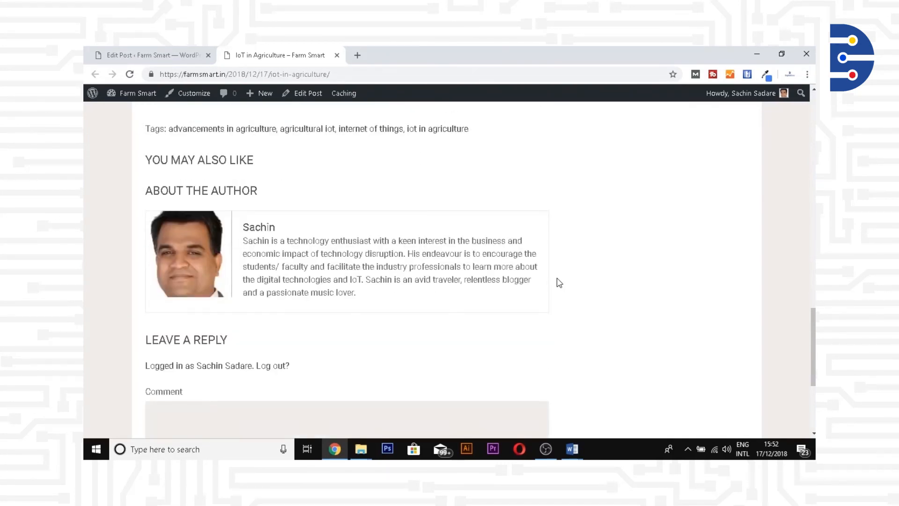
scroll(559, 282, "down", 1)
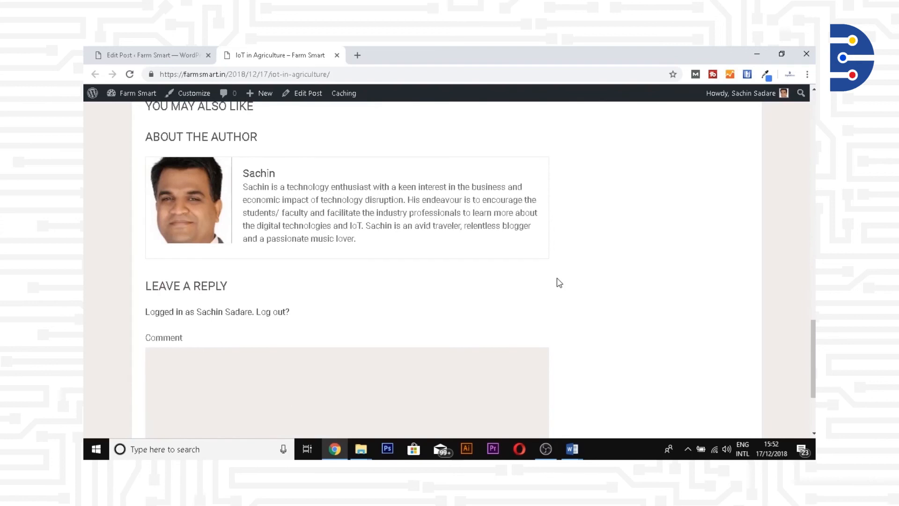
scroll(559, 282, "down", 1)
scroll(558, 282, "down", 2)
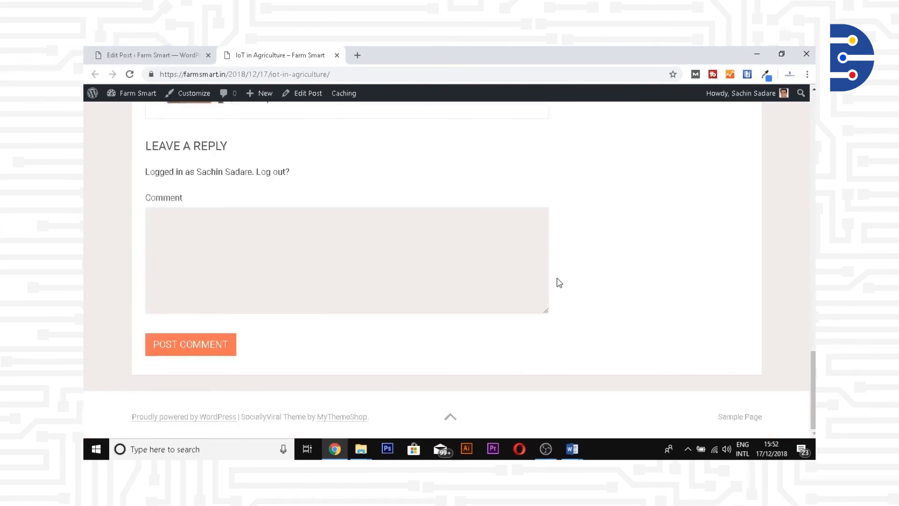
key("Home")
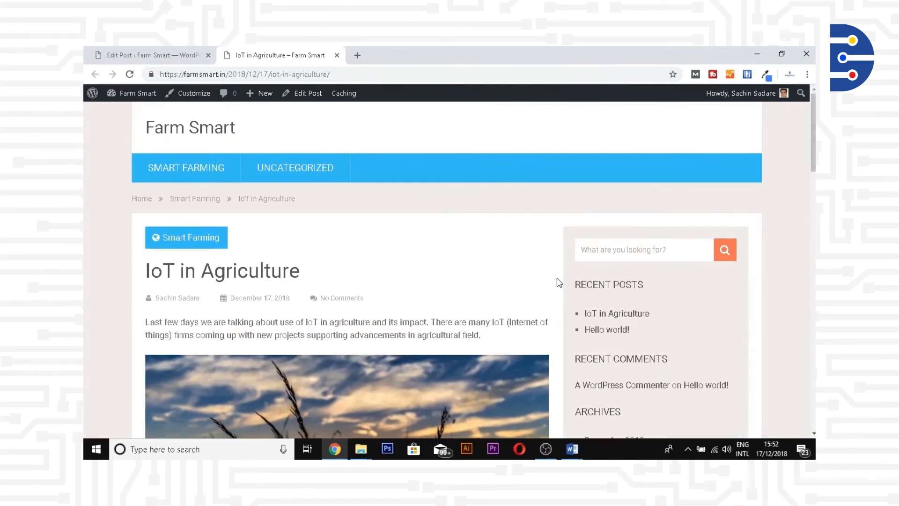